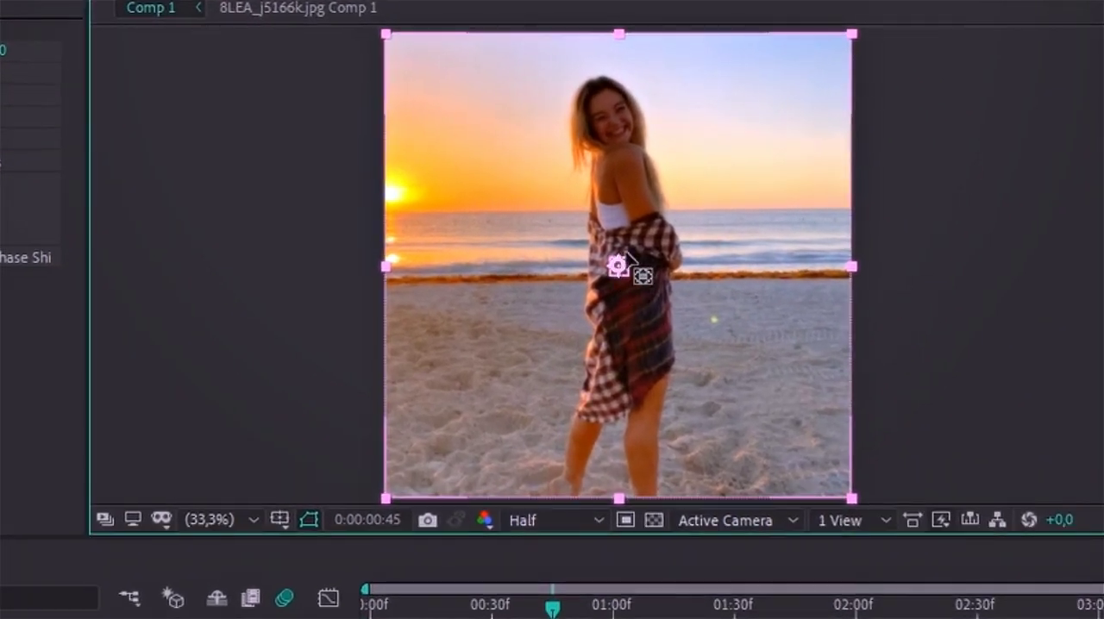
# Move the sunset layer's anchor point to its top-centre edge and key Rotation at 0:00
pyautogui.moveTo(624, 76); pyautogui.dragTo(619, 39)
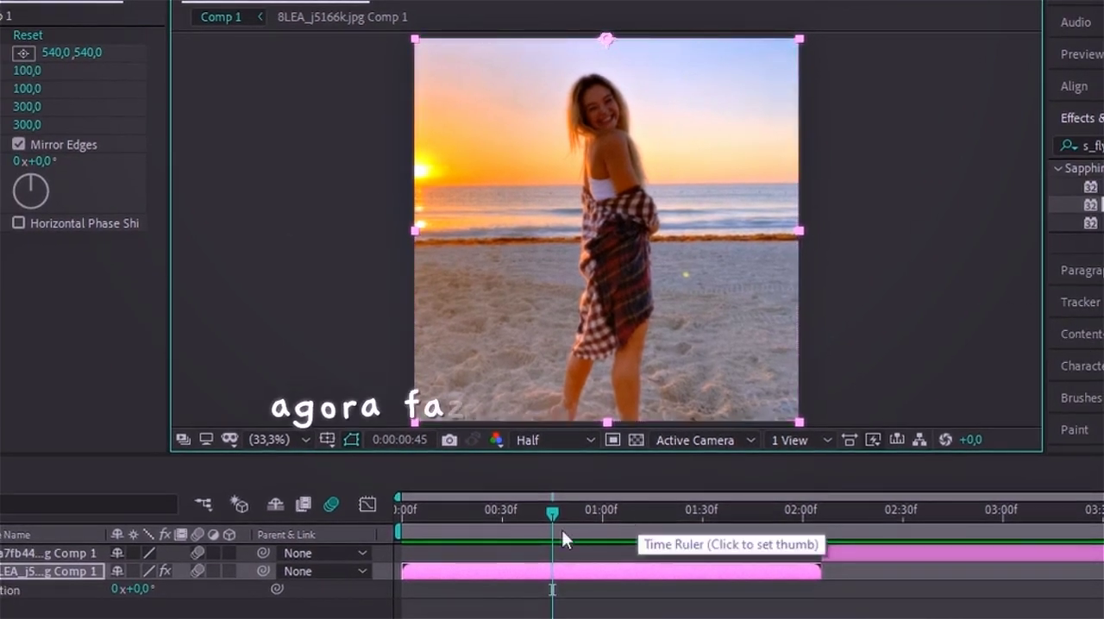
pyautogui.click(398, 512)
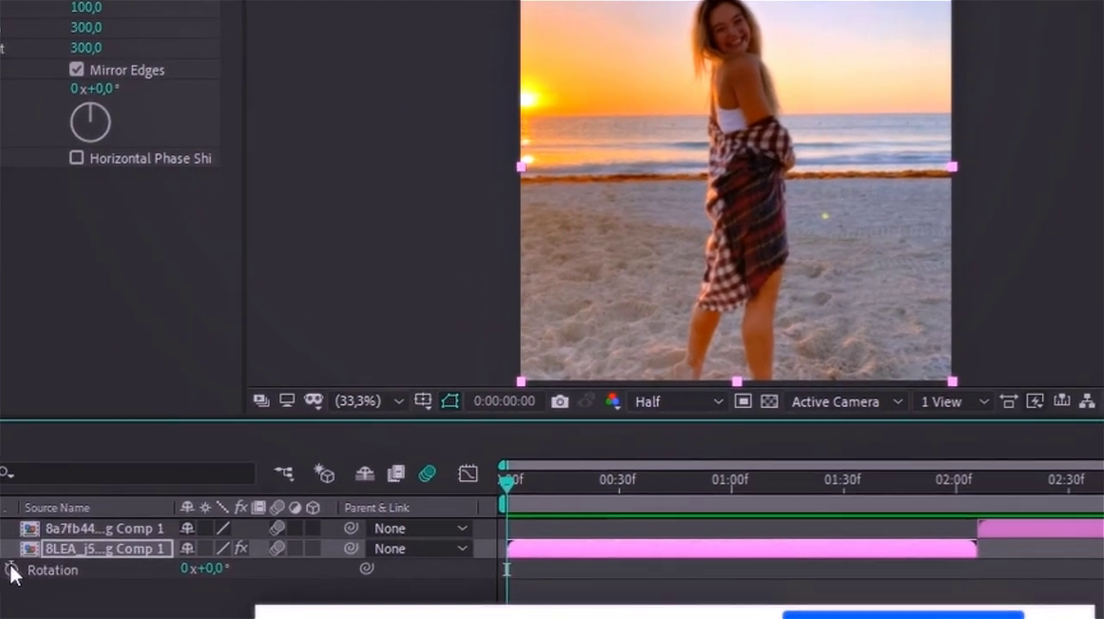
pyautogui.click(2, 577)
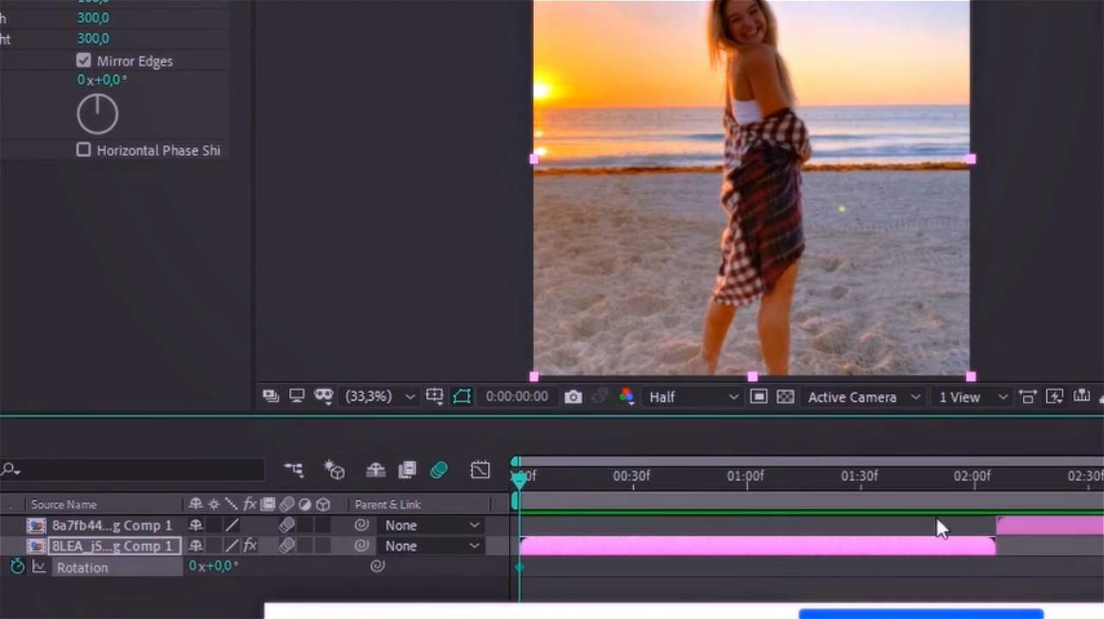
# Key the sunset layer's Rotation at 230° at 0:00:02:06 and Easy Ease both keyframes
pyautogui.click(998, 483)
pyautogui.click(225, 570)
pyautogui.write('2')
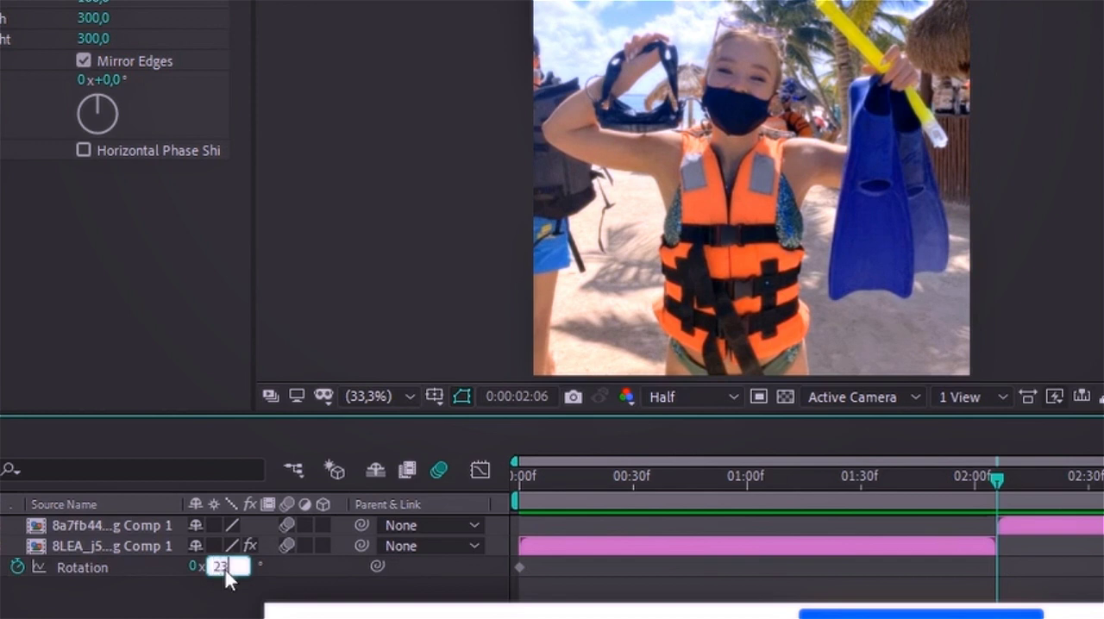
pyautogui.write('30')
pyautogui.click(134, 567)
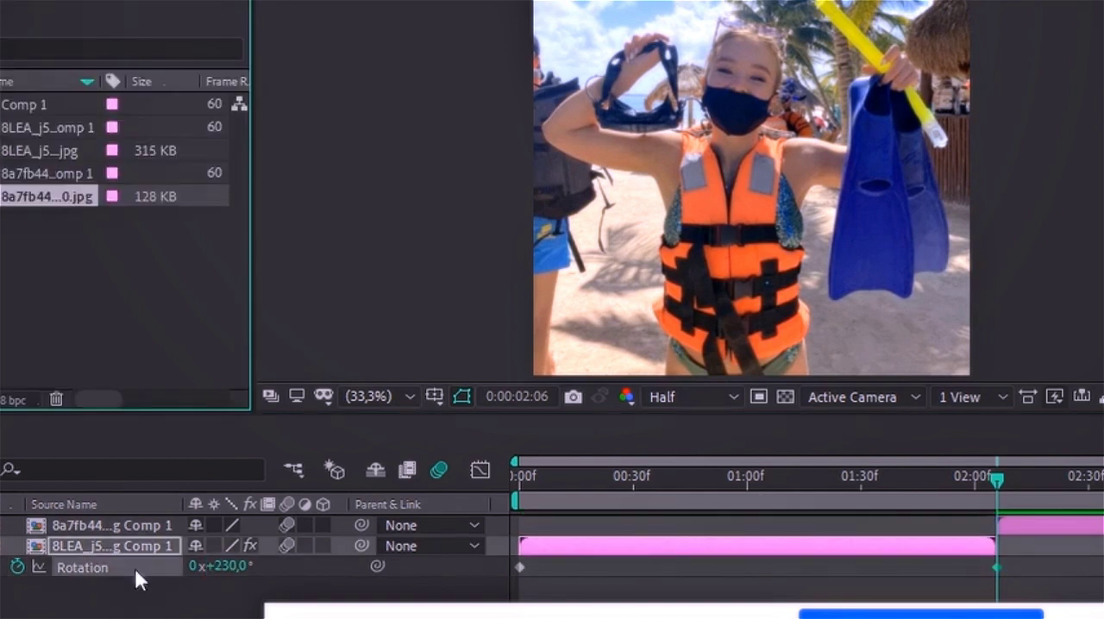
pyautogui.rightClick(516, 567)
pyautogui.moveTo(618, 545)
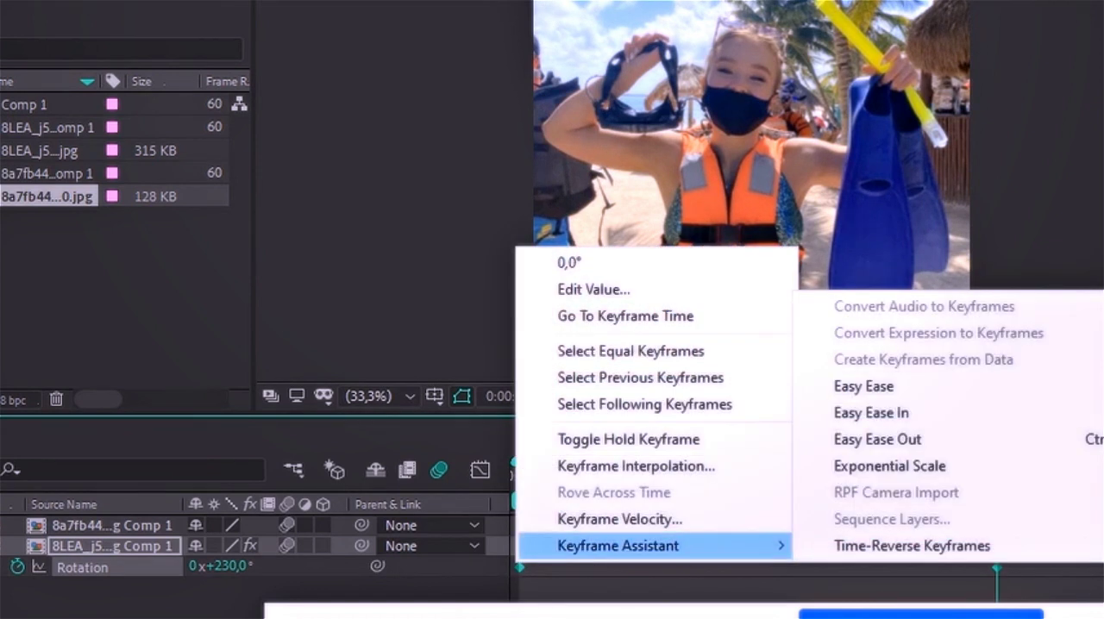
pyautogui.click(889, 388)
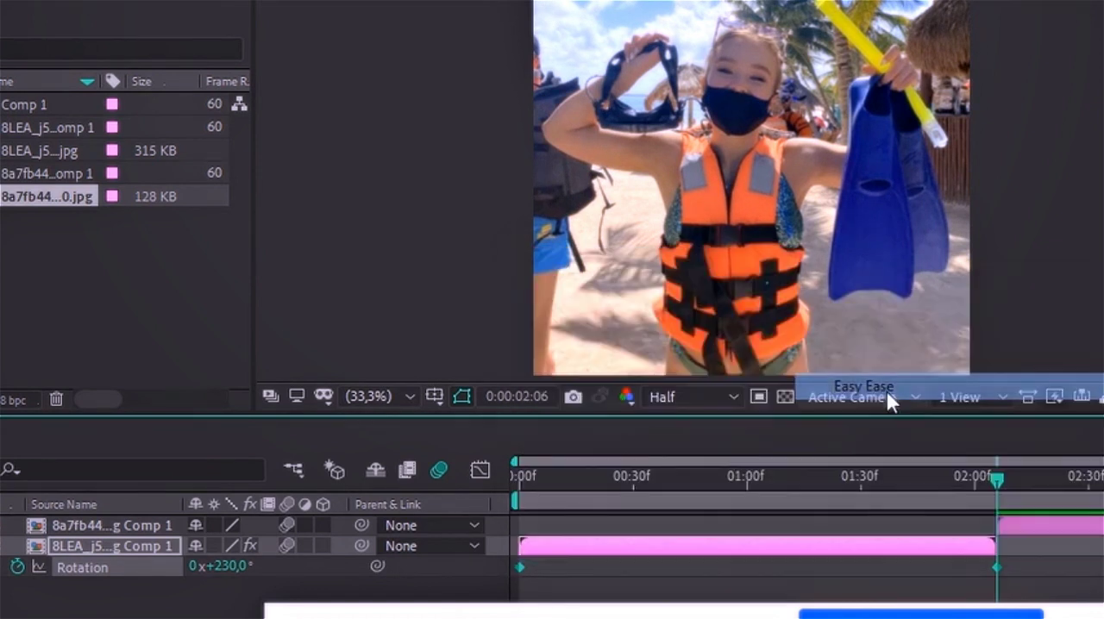
# In the Graph Editor, pull both rotation Bezier handles toward the second keyframe for a steep finish
pyautogui.click(480, 470)
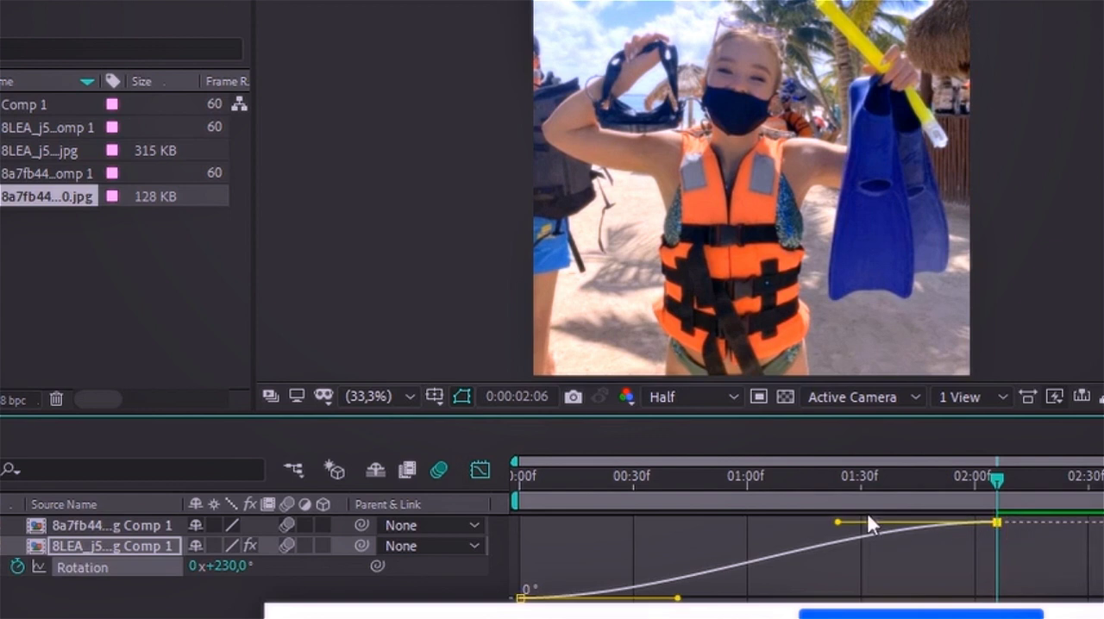
pyautogui.moveTo(838, 523); pyautogui.dragTo(994, 593)
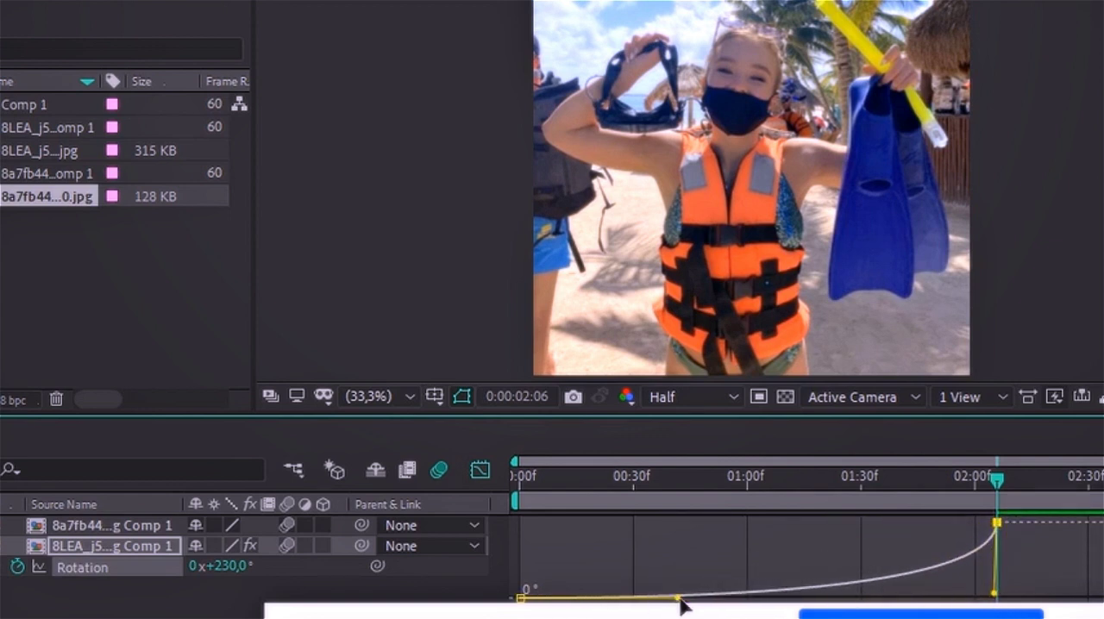
pyautogui.moveTo(680, 603); pyautogui.dragTo(992, 603)
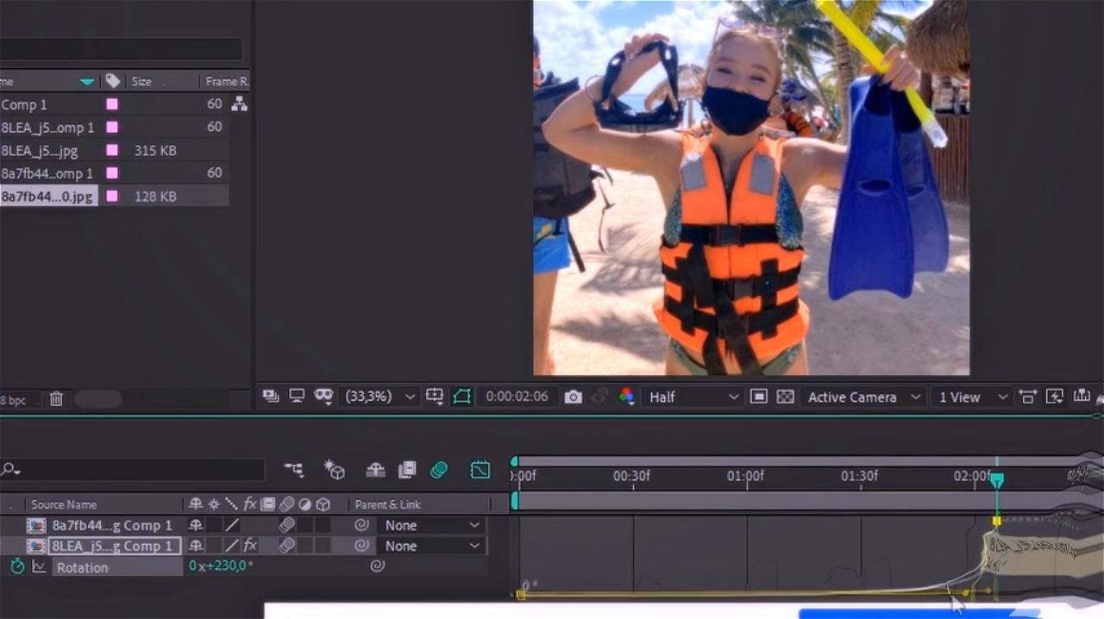
# Preview the accelerating spin from the start of the composition
pyautogui.moveTo(529, 486); pyautogui.dragTo(508, 478)
pyautogui.press('space')
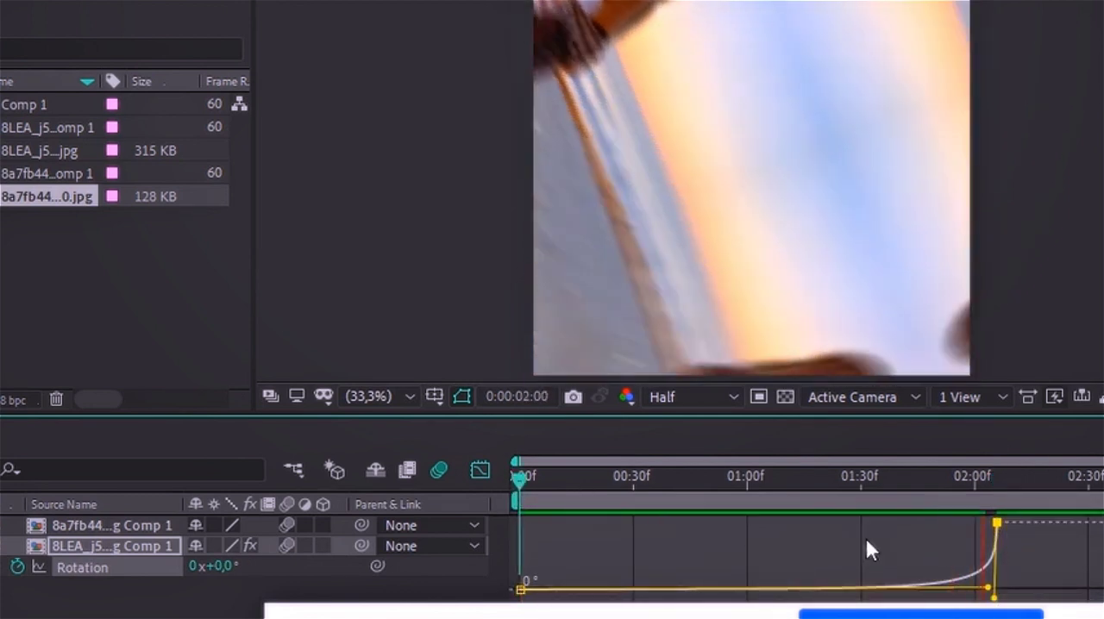
pyautogui.click(520, 479)
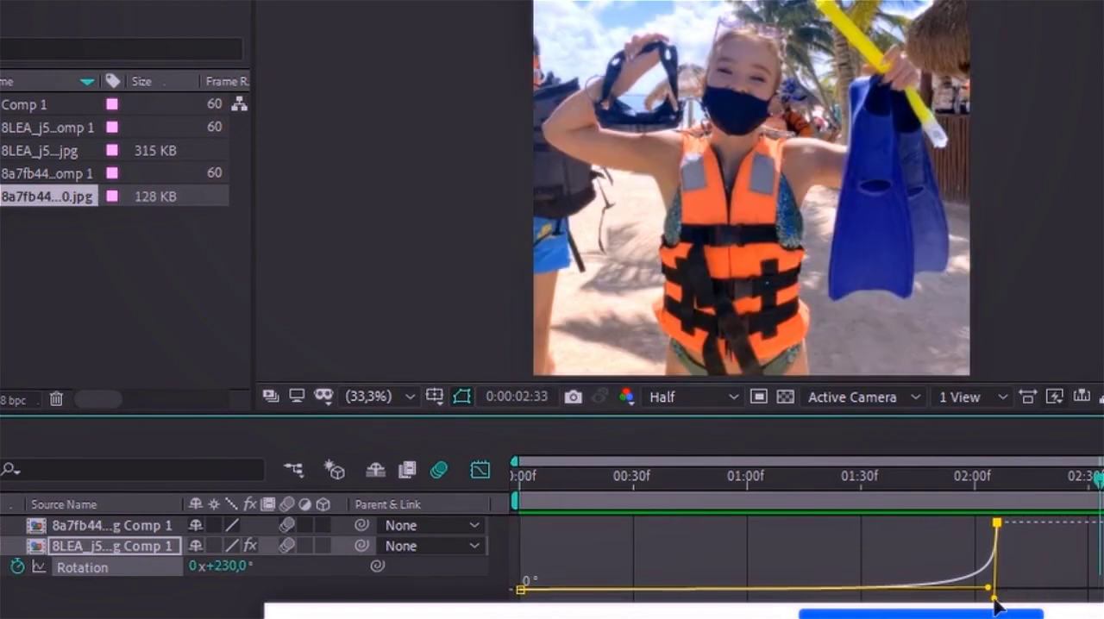
pyautogui.click(555, 480)
pyautogui.press('space')
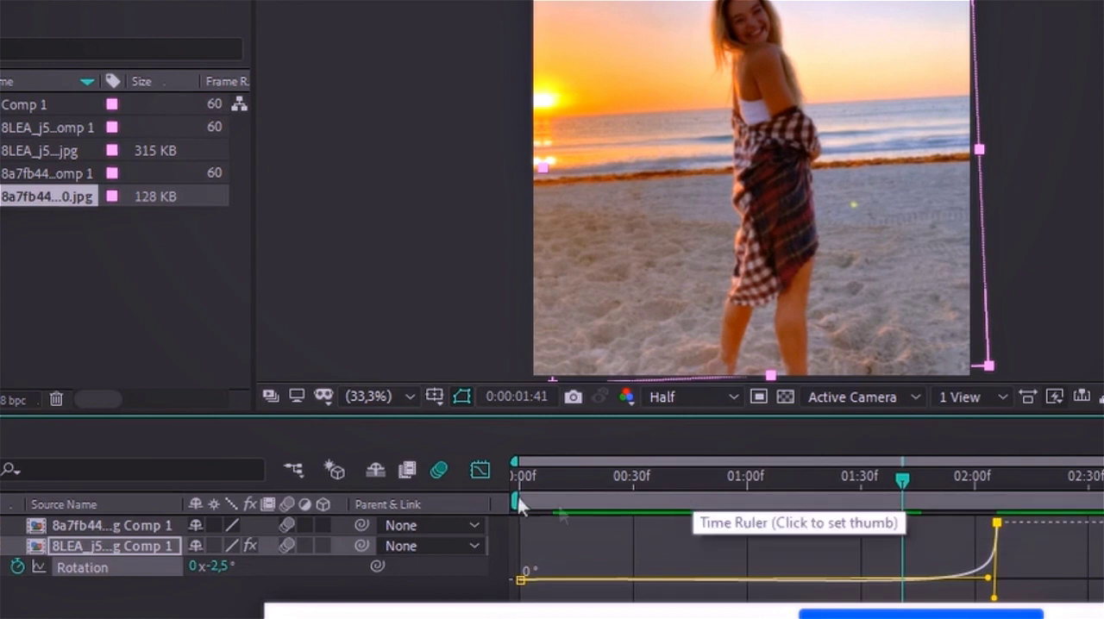
# Replay the spin from near the start, then turn off the Graph Editor to show layer bars
pyautogui.click(532, 479)
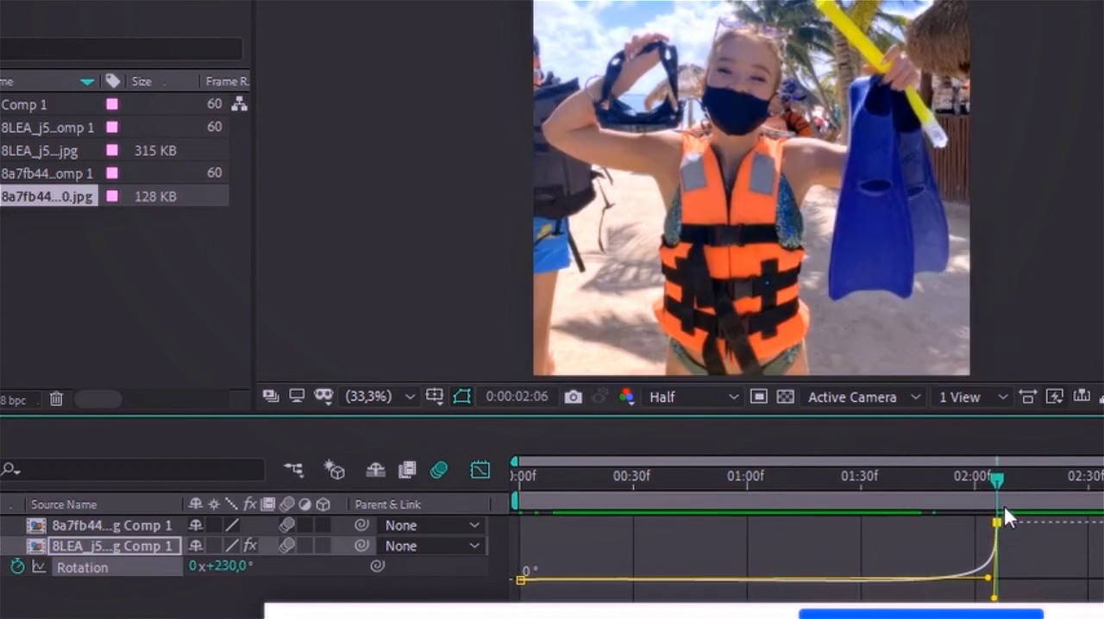
pyautogui.press('space')
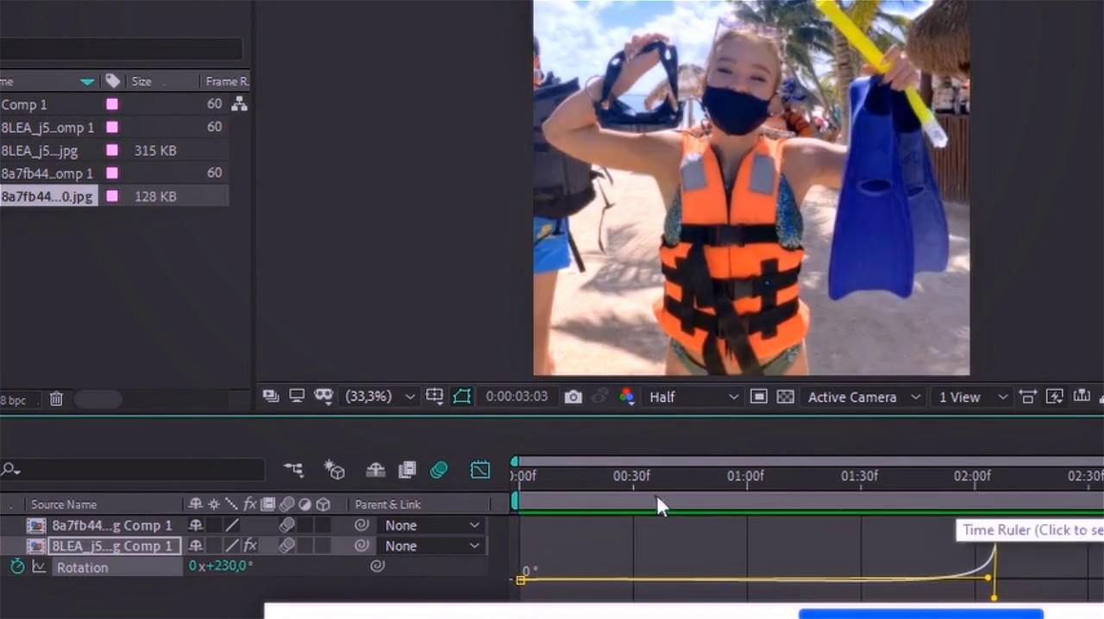
pyautogui.click(521, 488)
pyautogui.click(479, 471)
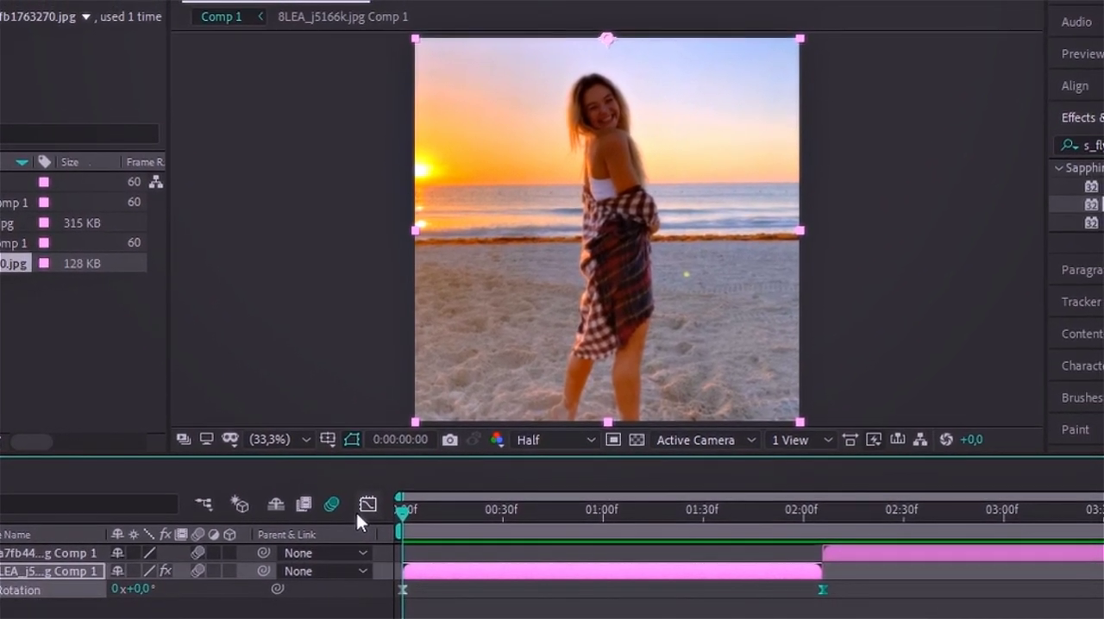
pyautogui.write('_fl')
# Apply S_FlysEyeHex with Tile Frequency 3 and Inside Zdist 1, then preview to 2:06
pyautogui.hotkey('ctrl', '5')
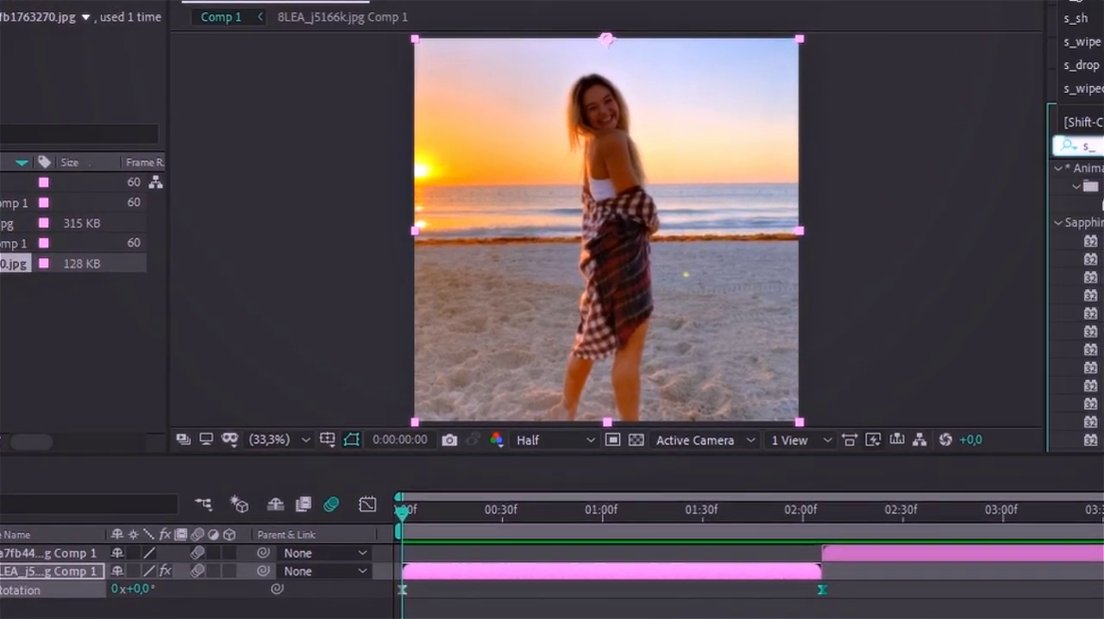
pyautogui.write('y')
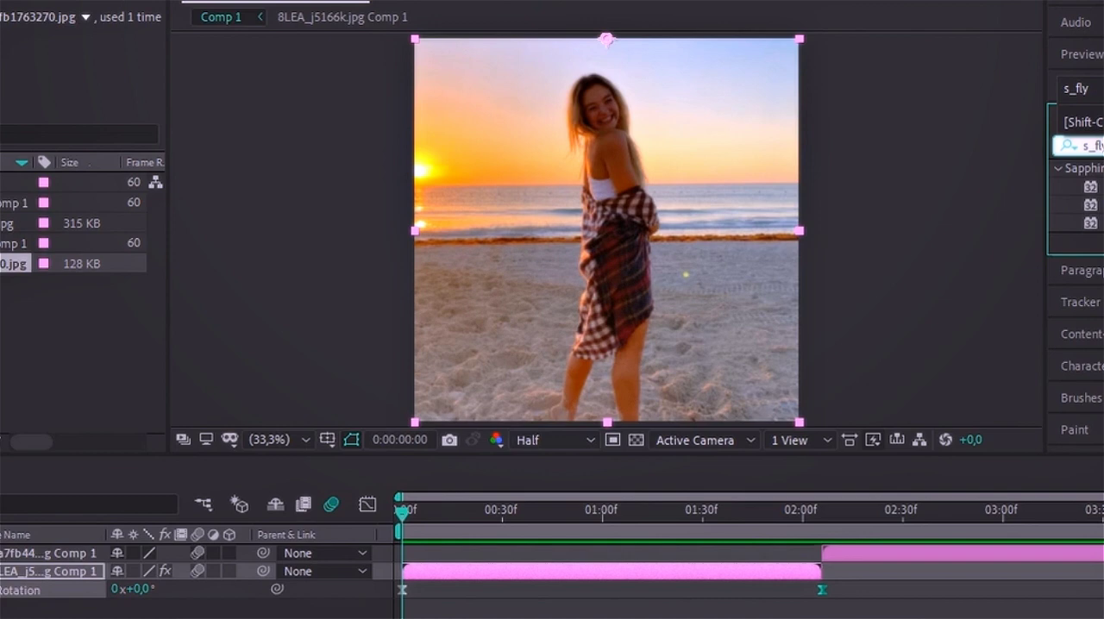
pyautogui.doubleClick(1090, 204)
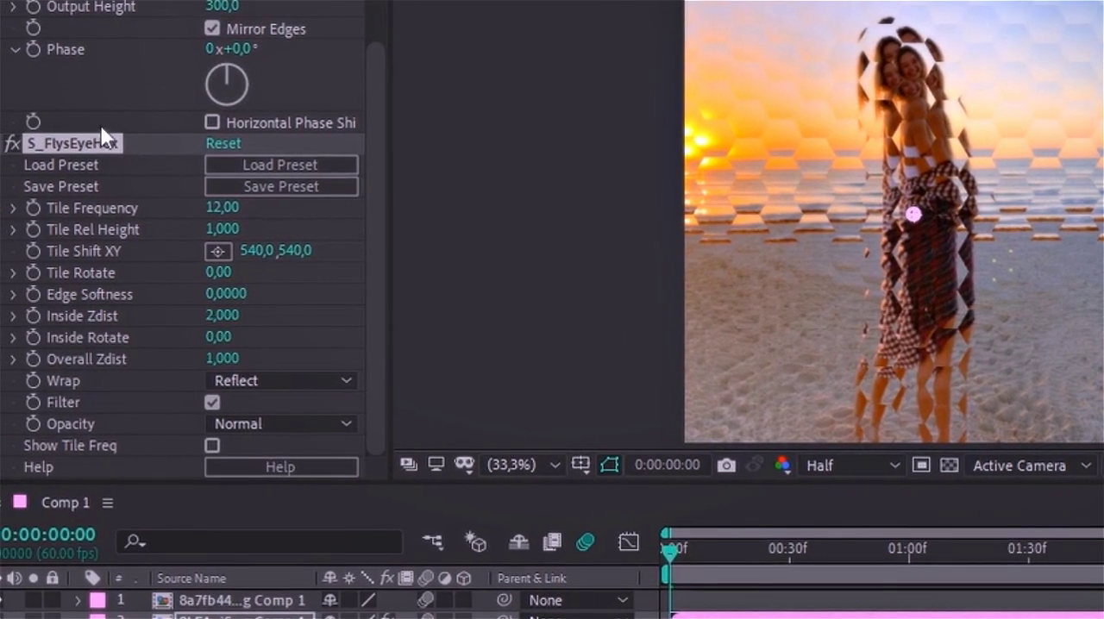
pyautogui.click(221, 208)
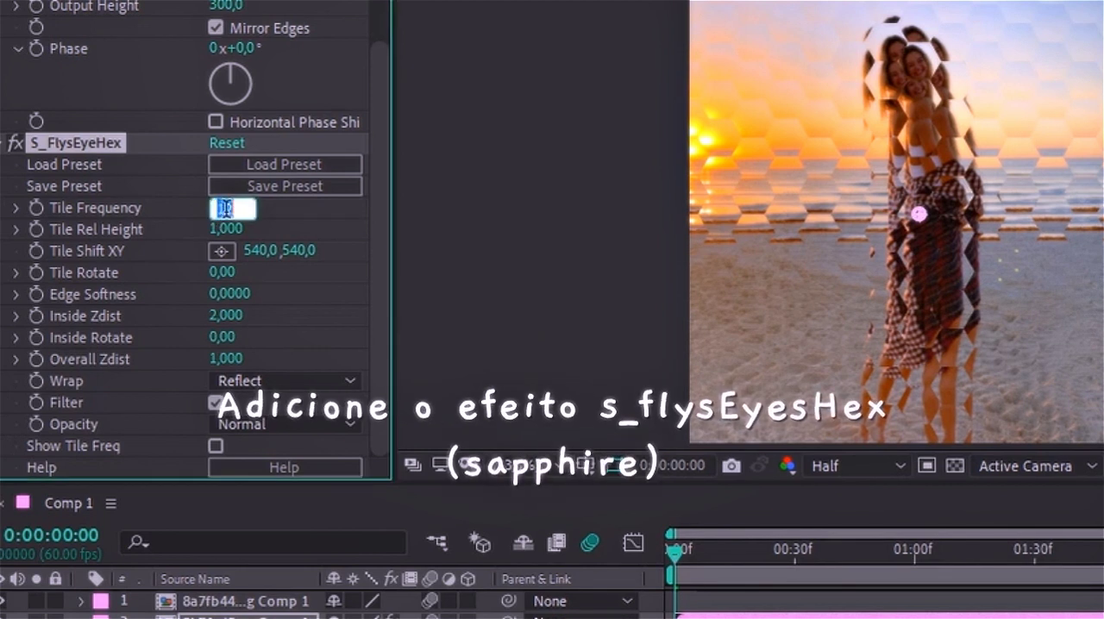
pyautogui.write('3')
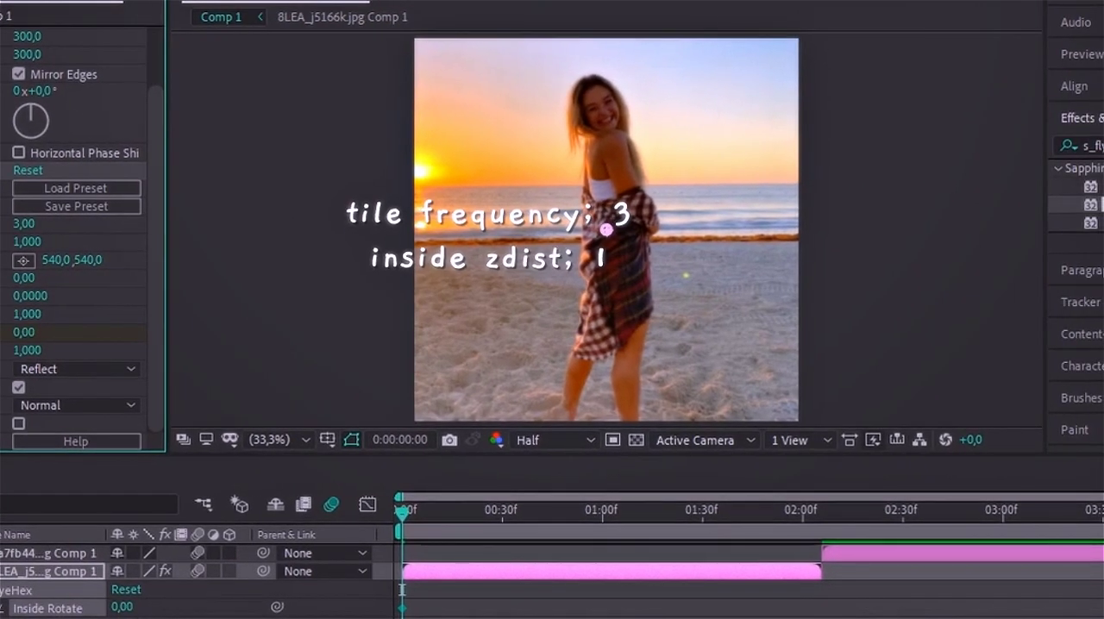
pyautogui.press('space')
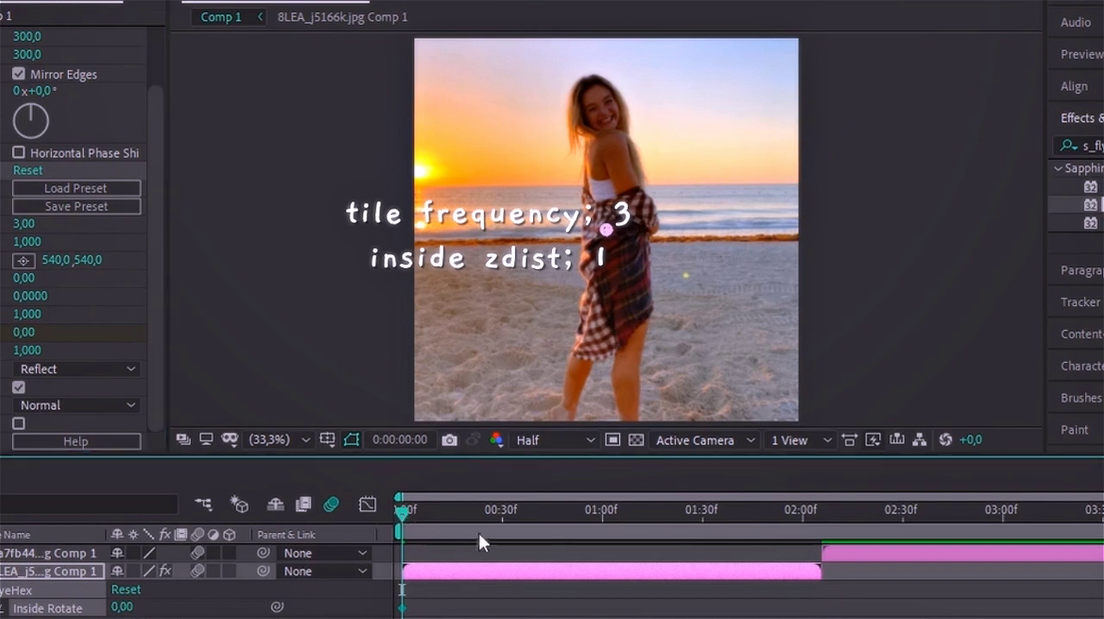
pyautogui.press('space')
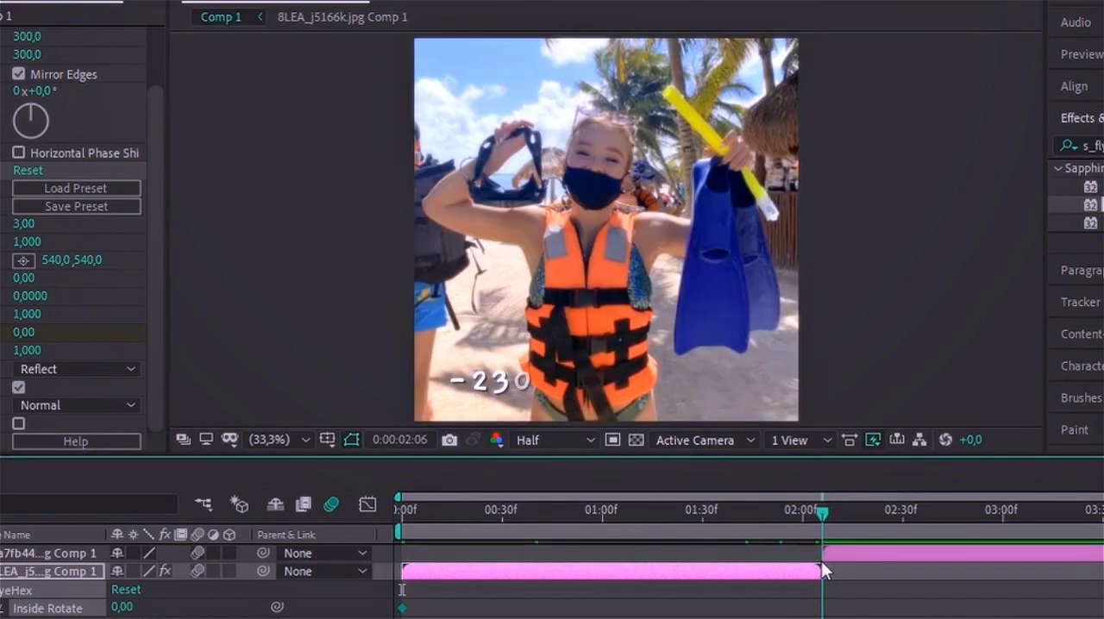
# Key the top photo layer's Rotation at -230° at the 2:06 transition
pyautogui.click(827, 553)
pyautogui.press('r')
pyautogui.click(140, 571)
pyautogui.press('Return')
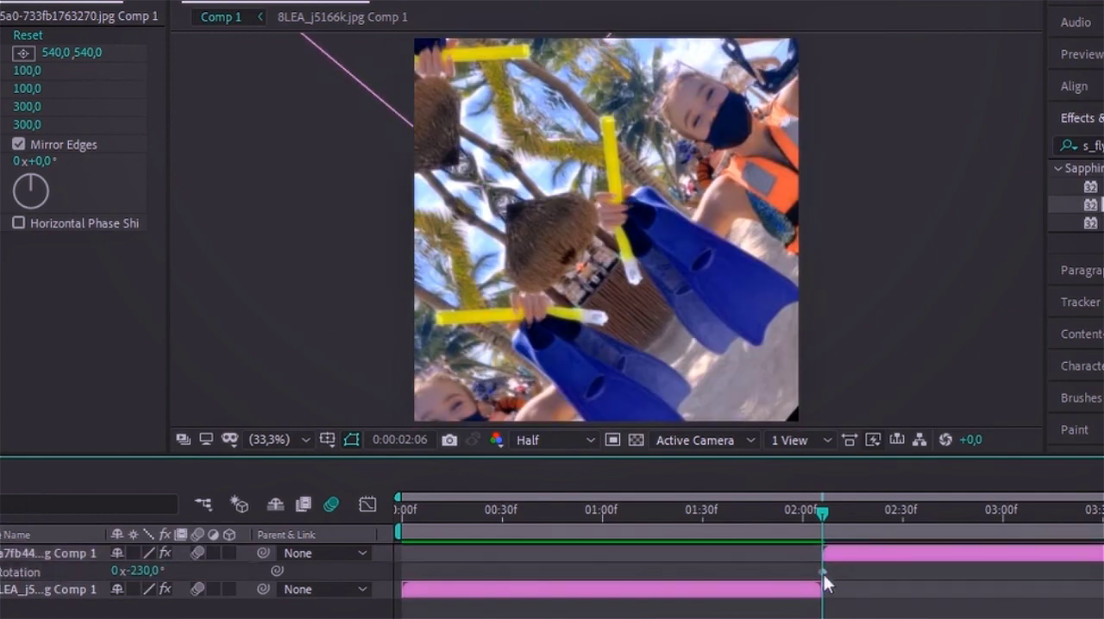
pyautogui.moveTo(823, 572); pyautogui.dragTo(818, 572)
# Drag the rotation Bezier handle in the Graph Editor for a steep ease, then scrub past the cut
pyautogui.click(368, 504)
pyautogui.click(65, 574)
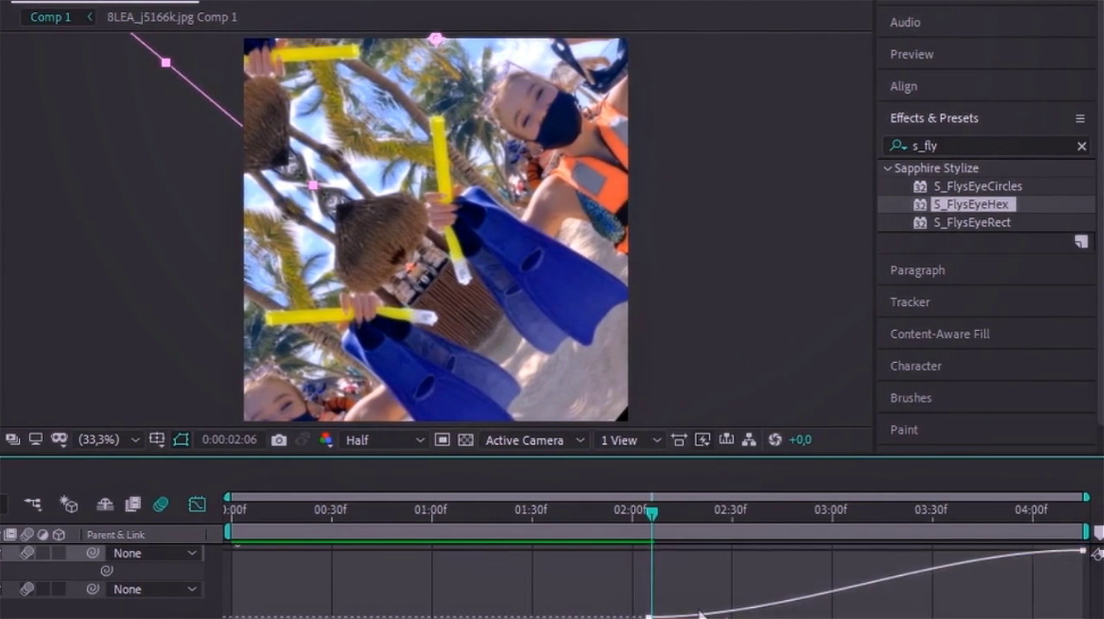
pyautogui.moveTo(938, 550); pyautogui.dragTo(665, 556)
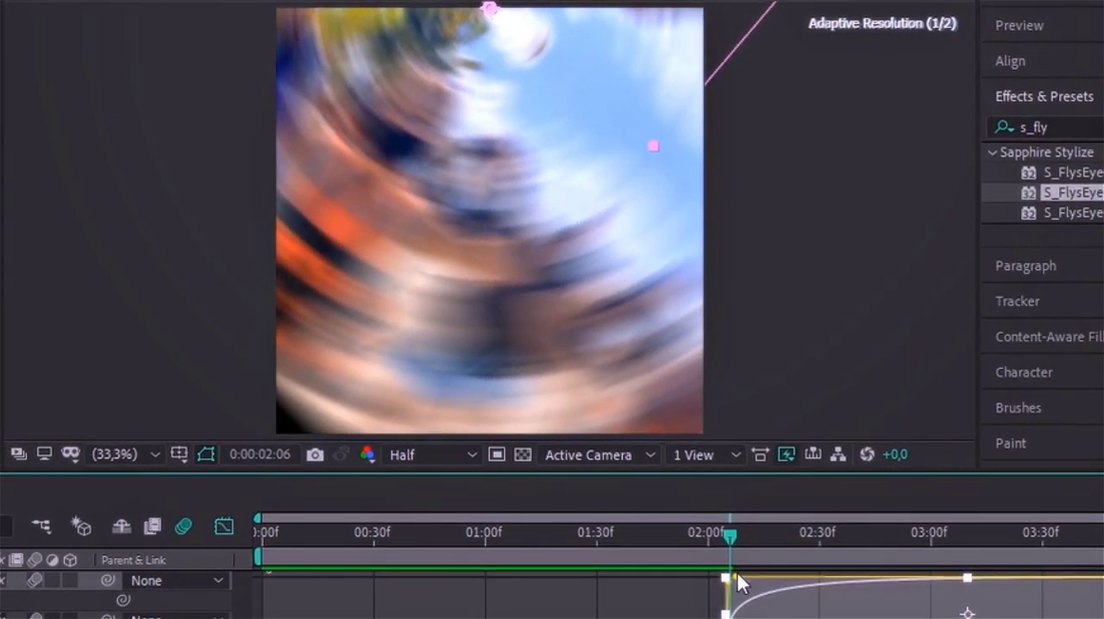
pyautogui.click(249, 532)
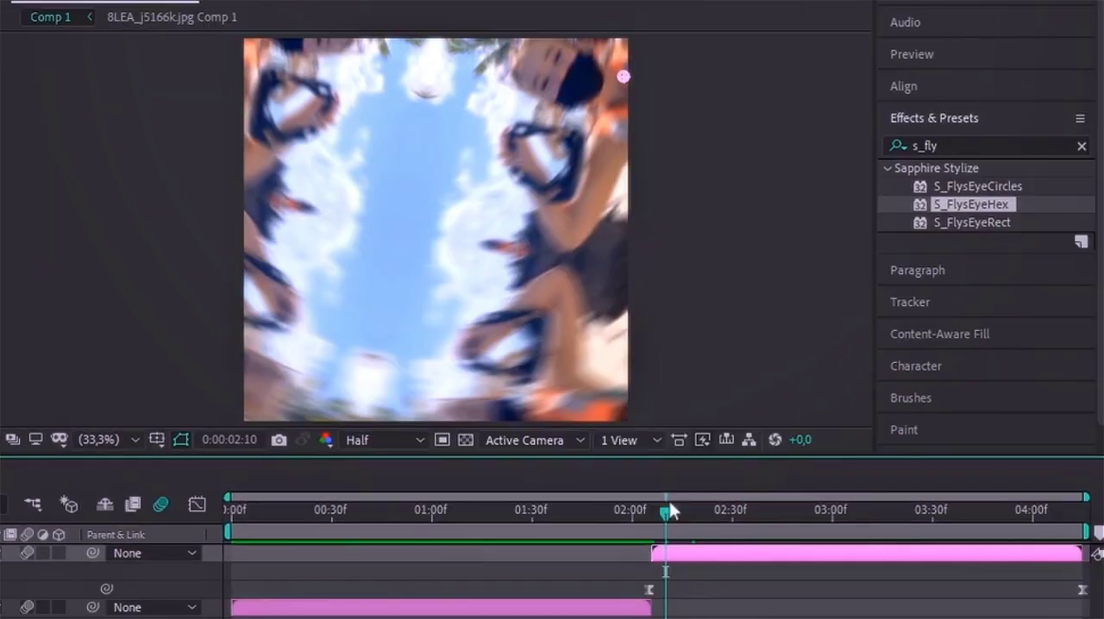
pyautogui.moveTo(669, 501); pyautogui.dragTo(651, 514)
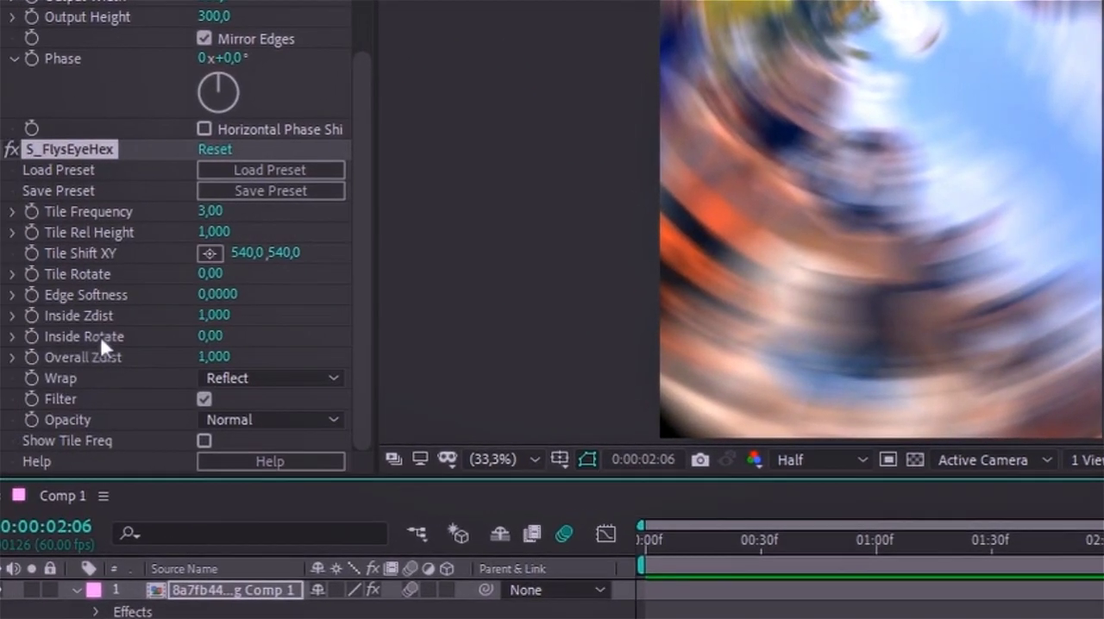
# Keyframe FlysEyeHex Inside Rotate at about 230 at the 2:06 cut
pyautogui.click(47, 336)
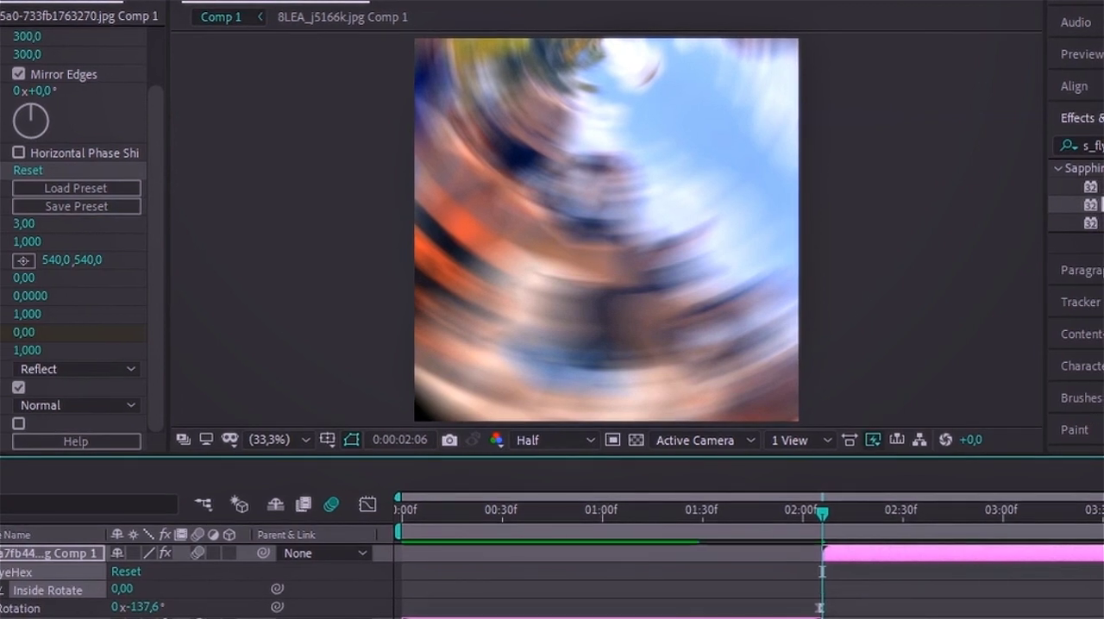
pyautogui.click(26, 608)
pyautogui.click(48, 590)
pyautogui.write('23')
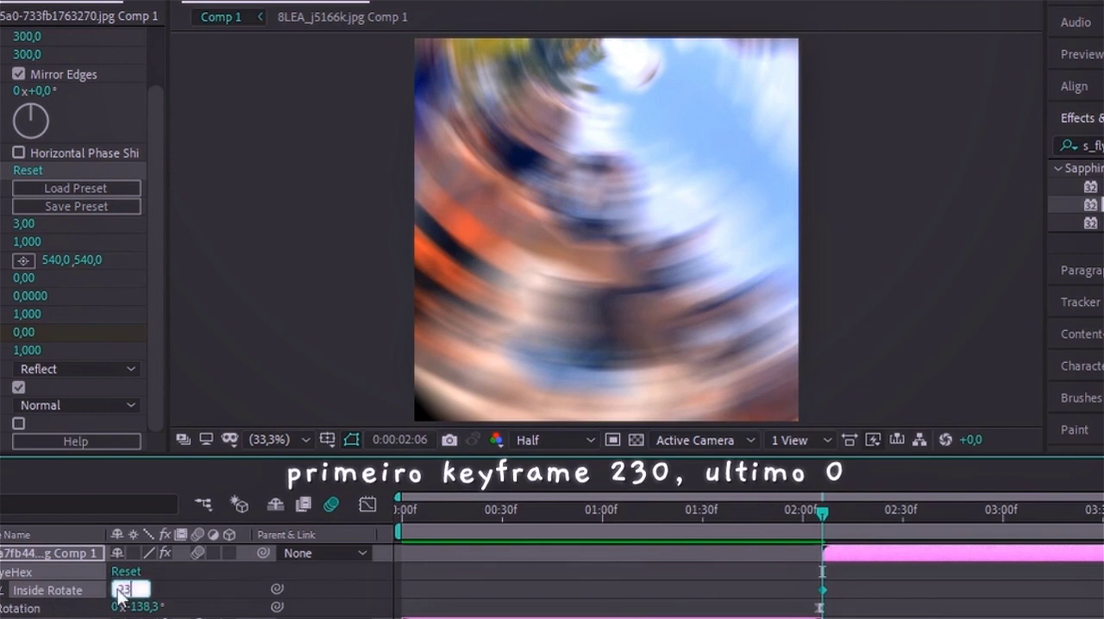
pyautogui.write('0')
pyautogui.press('Return')
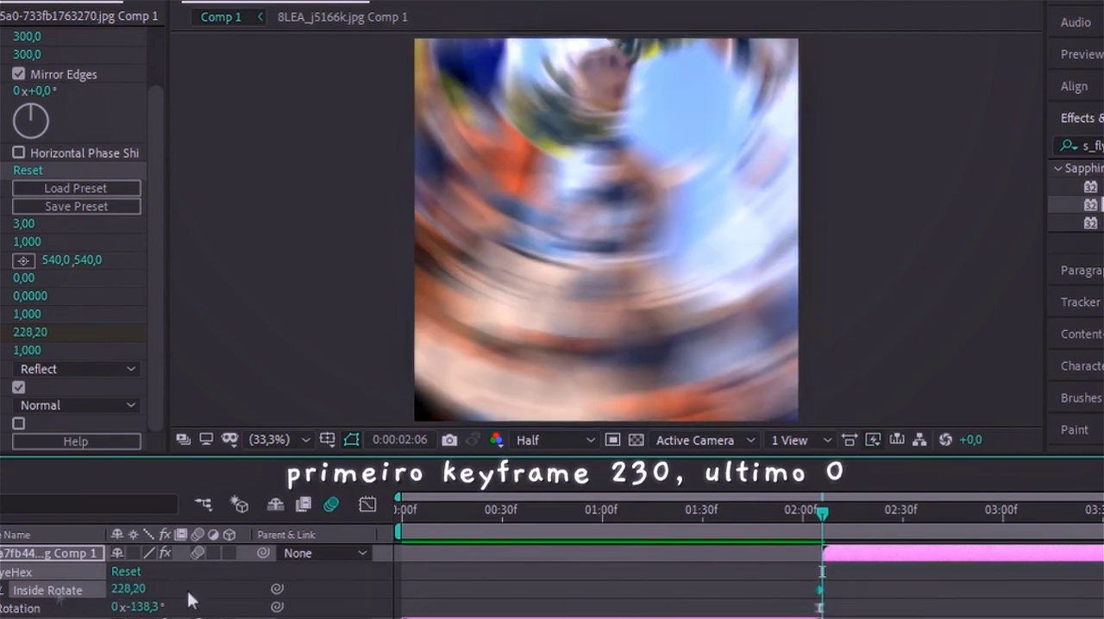
# Reshape the Inside Rotate speed curve into a steep drop in the Graph Editor
pyautogui.click(367, 504)
pyautogui.click(83, 591)
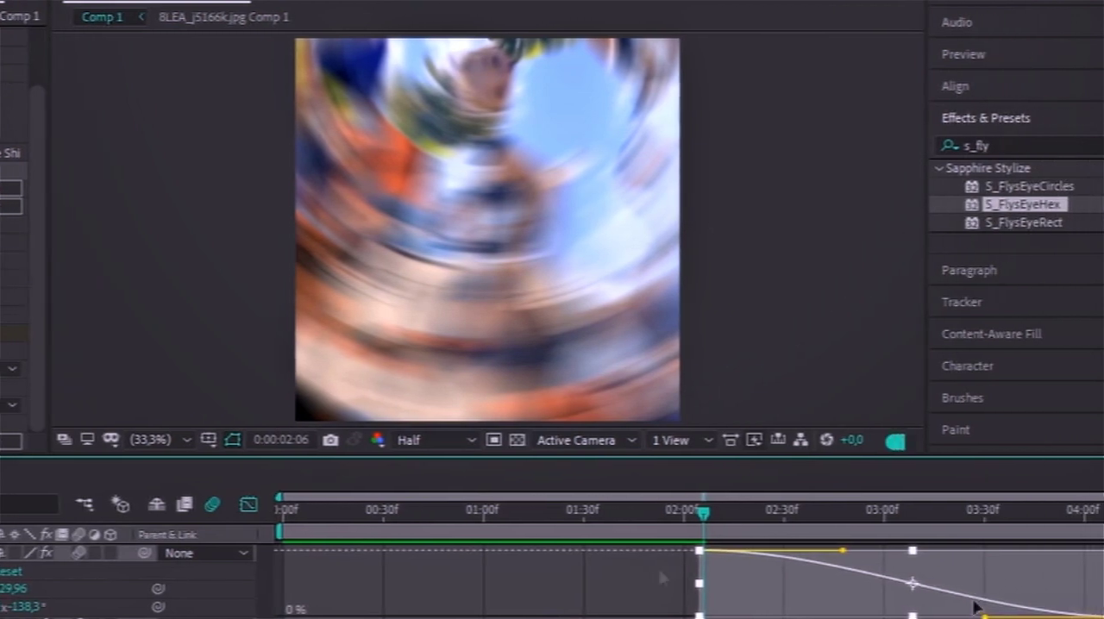
pyautogui.moveTo(810, 553); pyautogui.dragTo(932, 614)
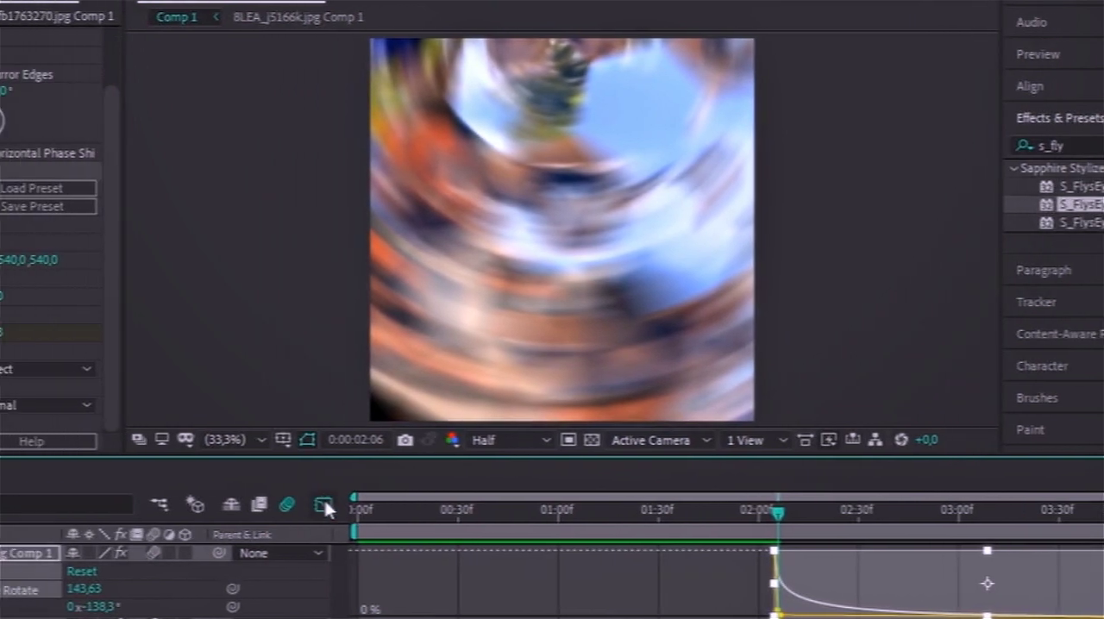
# Turn off the Graph Editor, collapse properties with U, and play the transition back to the start
pyautogui.click(368, 504)
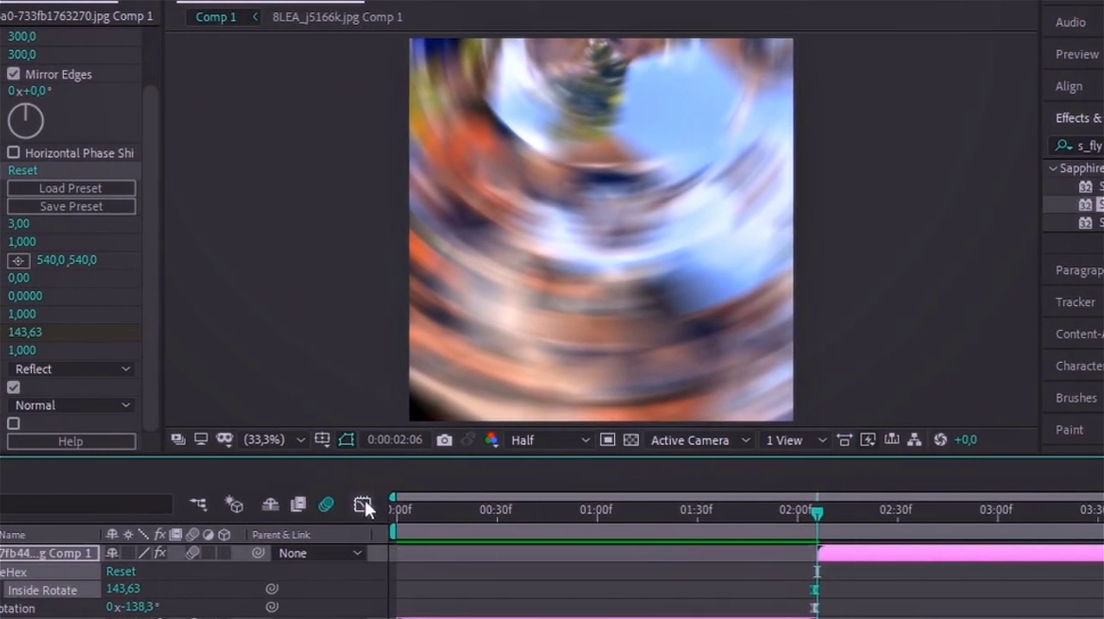
pyautogui.press('u')
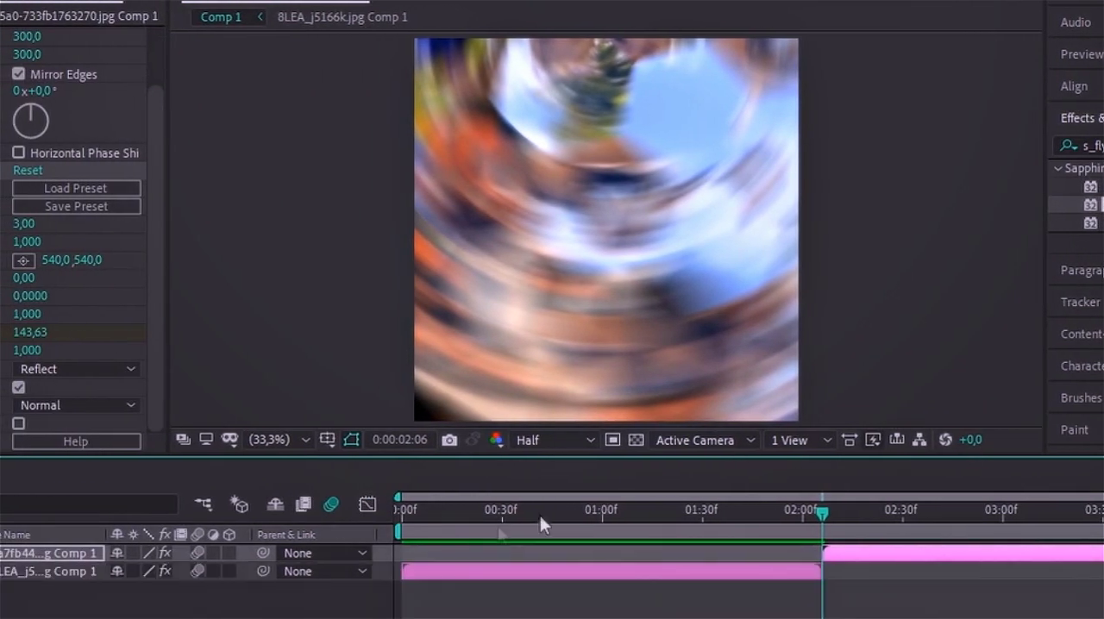
pyautogui.moveTo(541, 518)
pyautogui.mouseDown()
pyautogui.moveTo(603, 510)
pyautogui.moveTo(509, 518)
pyautogui.mouseUp()
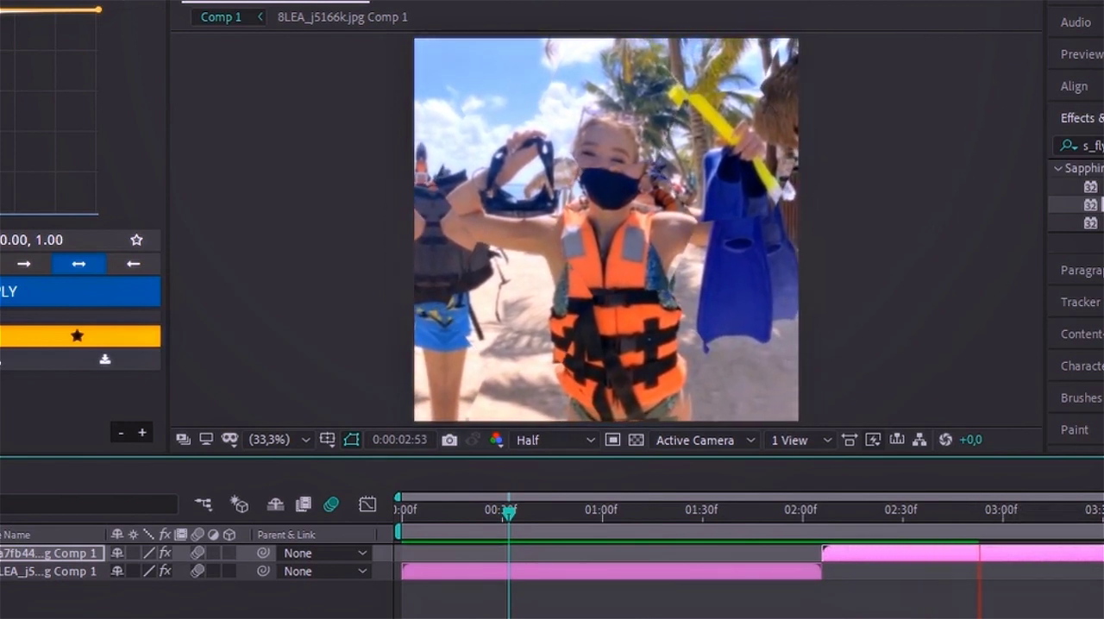
pyautogui.click(406, 521)
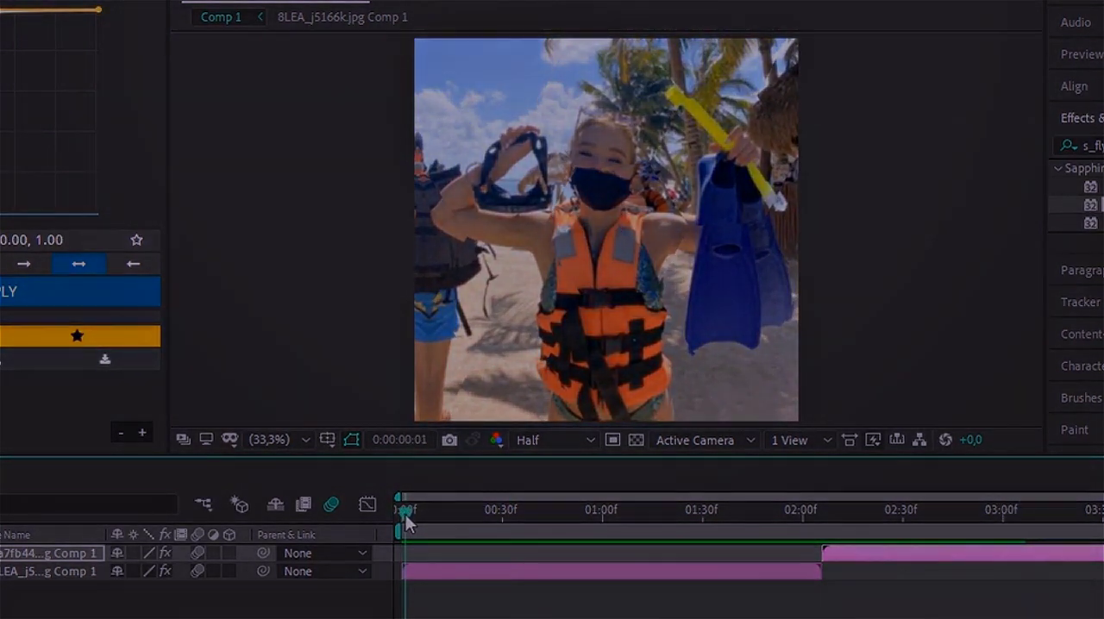